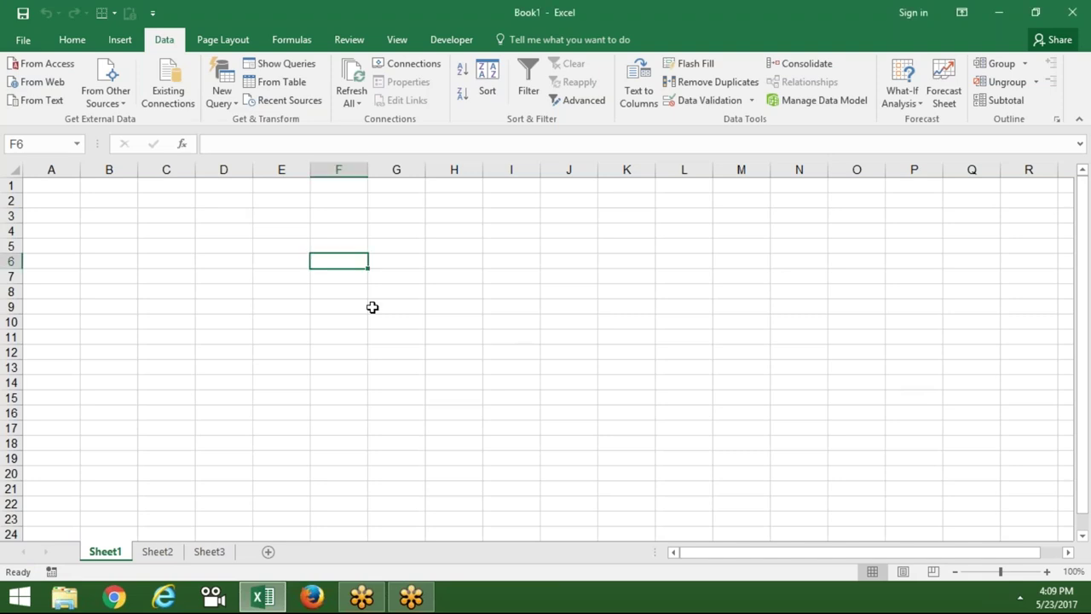
# Step: Minimise Excel with Win+D, refresh the desktop, then bring the Excel workbook back
pyautogui.press('super+d')
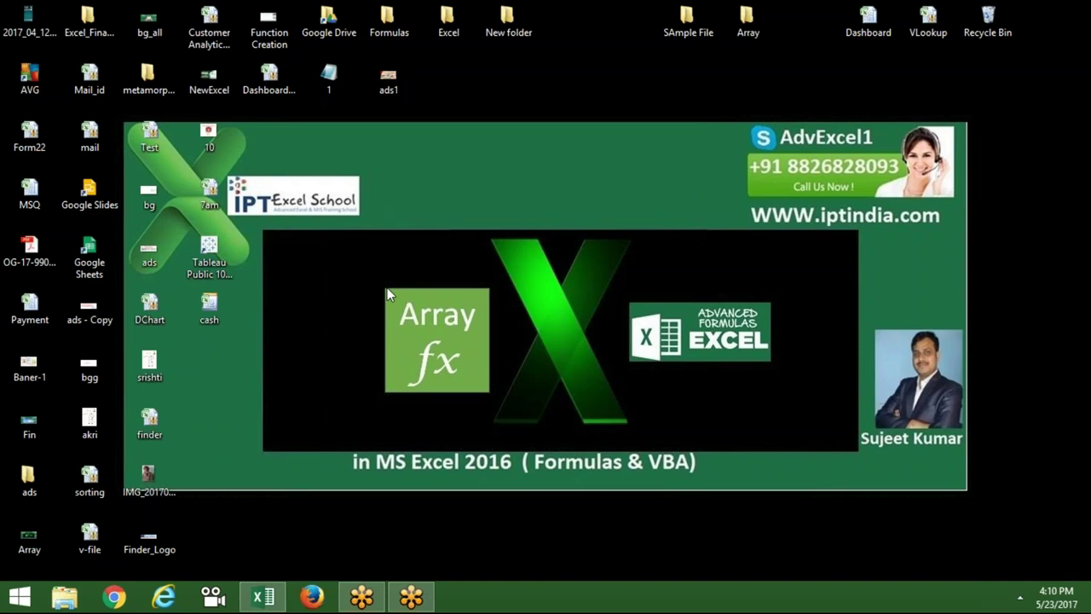
pyautogui.rightClick(387, 287)
pyautogui.click(423, 340)
pyautogui.click(286, 596)
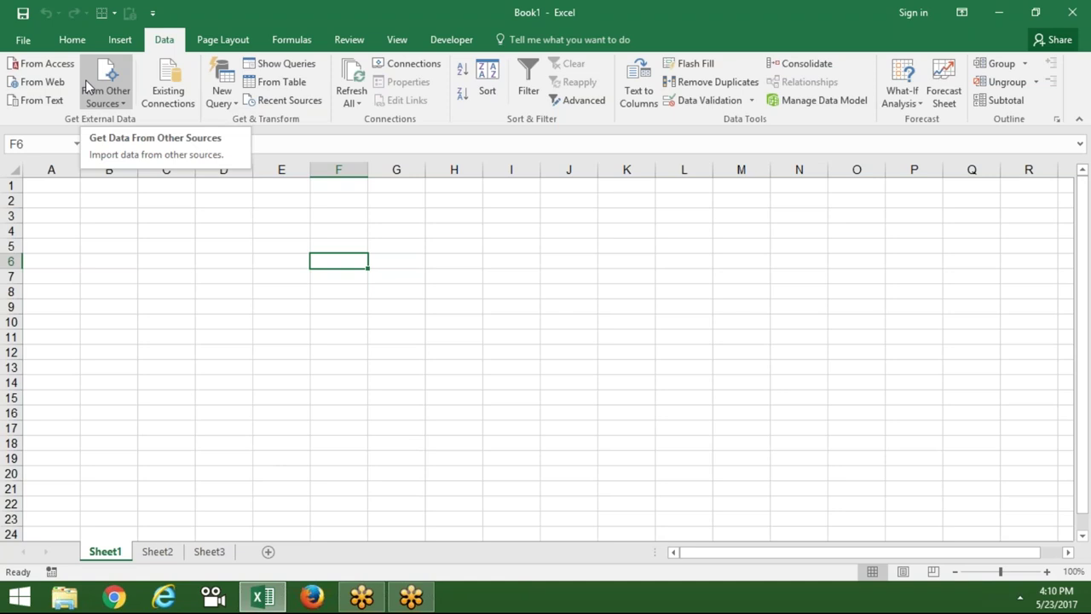
# Step: Set the bg picture from the Desktop folder as Sheet1's background via Page Layout > Background
pyautogui.click(124, 43)
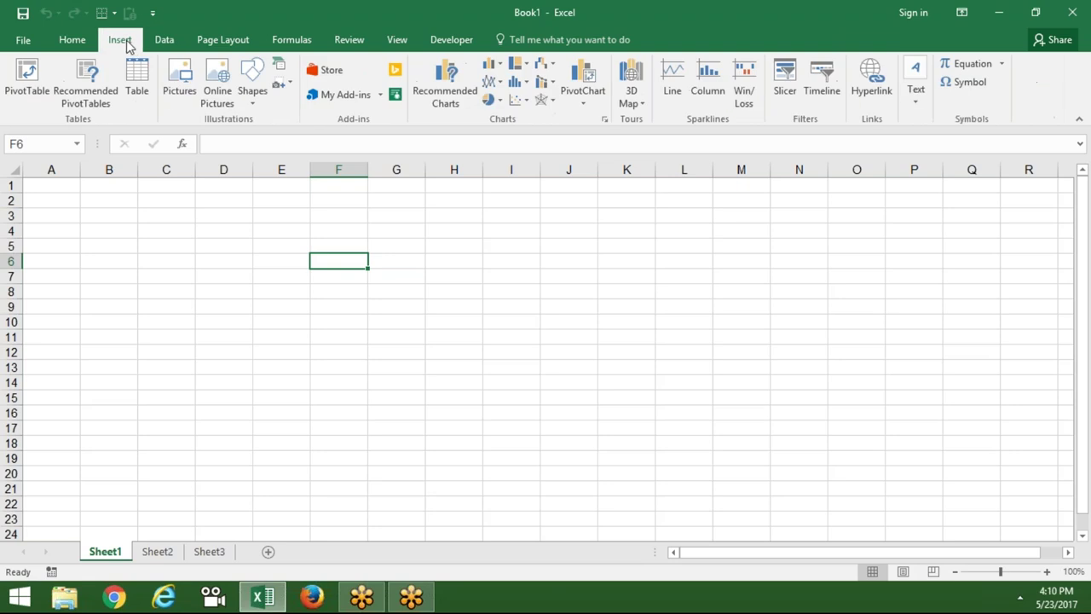
pyautogui.click(208, 44)
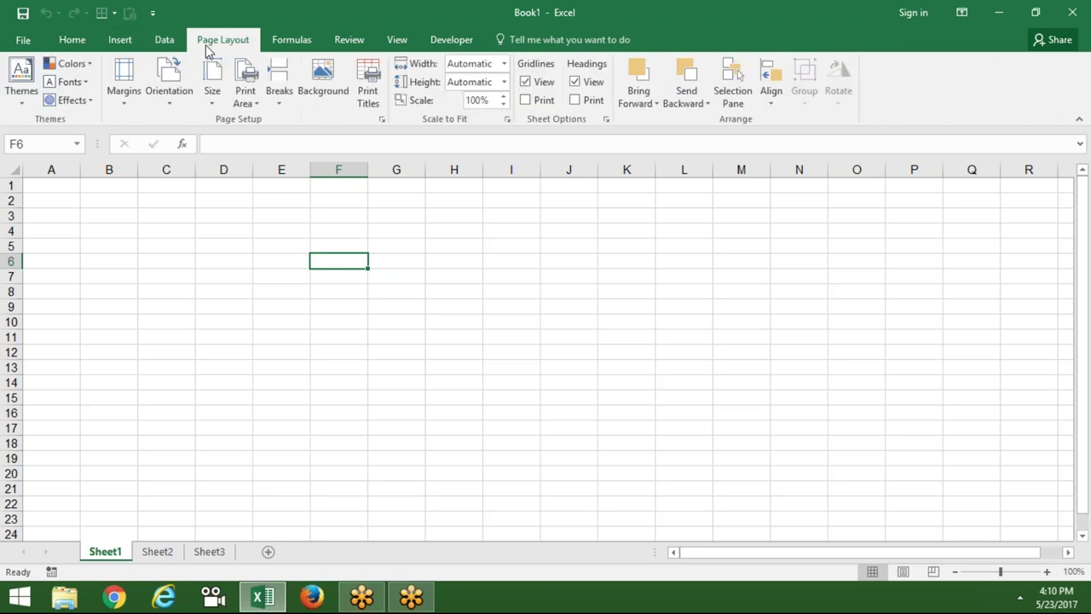
pyautogui.click(317, 79)
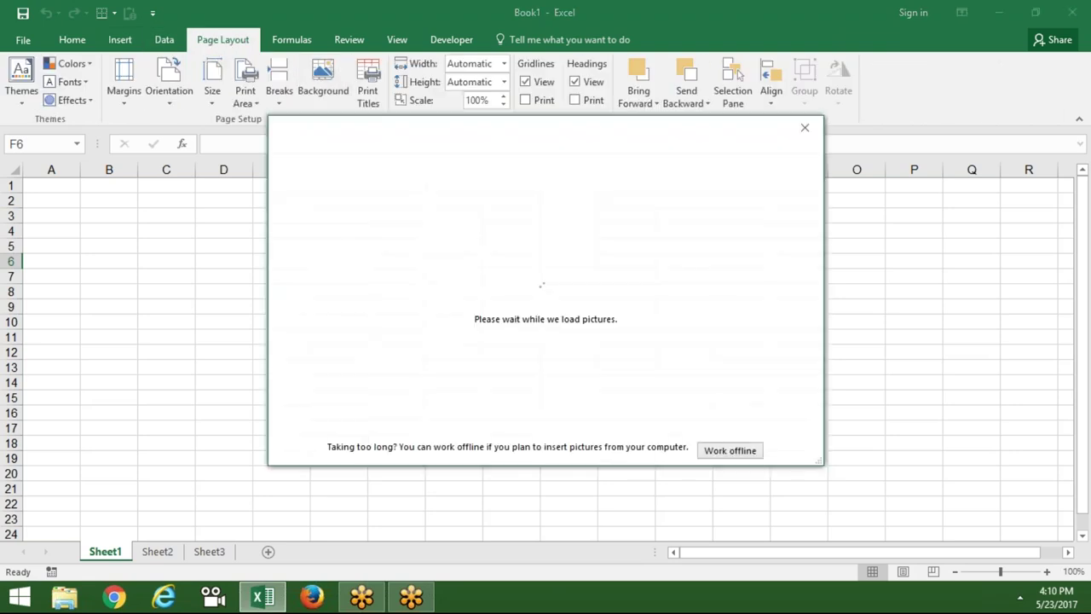
pyautogui.click(729, 450)
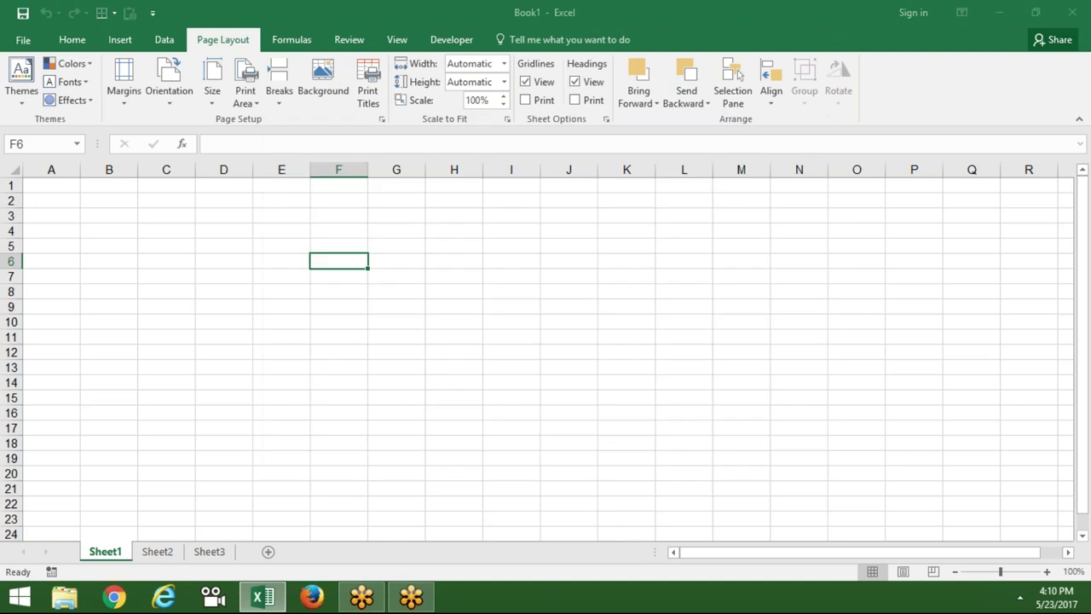
pyautogui.click(66, 155)
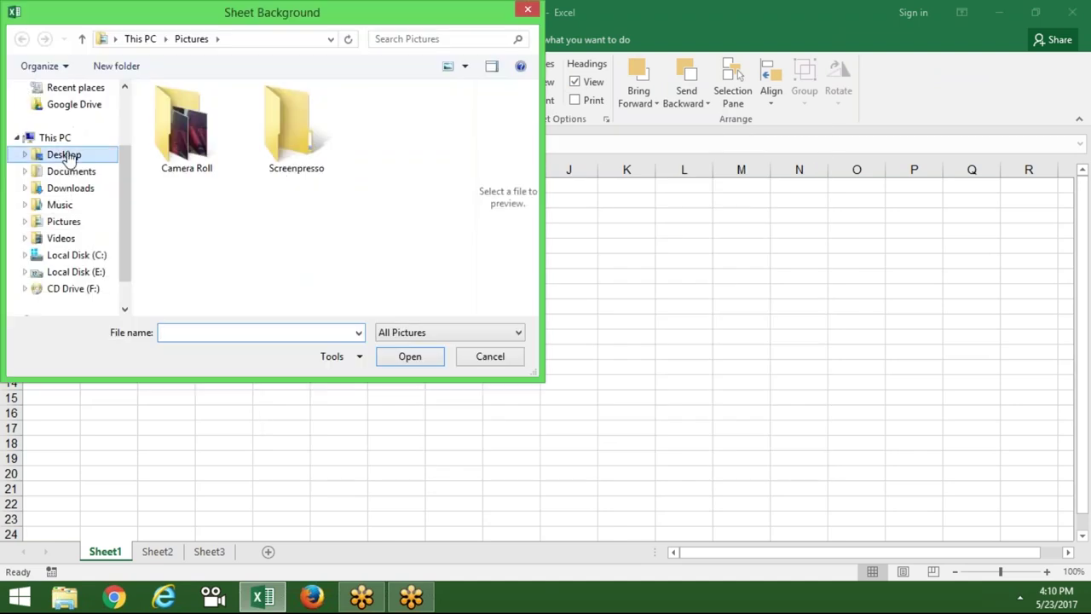
pyautogui.scroll(-2, 306, 198)
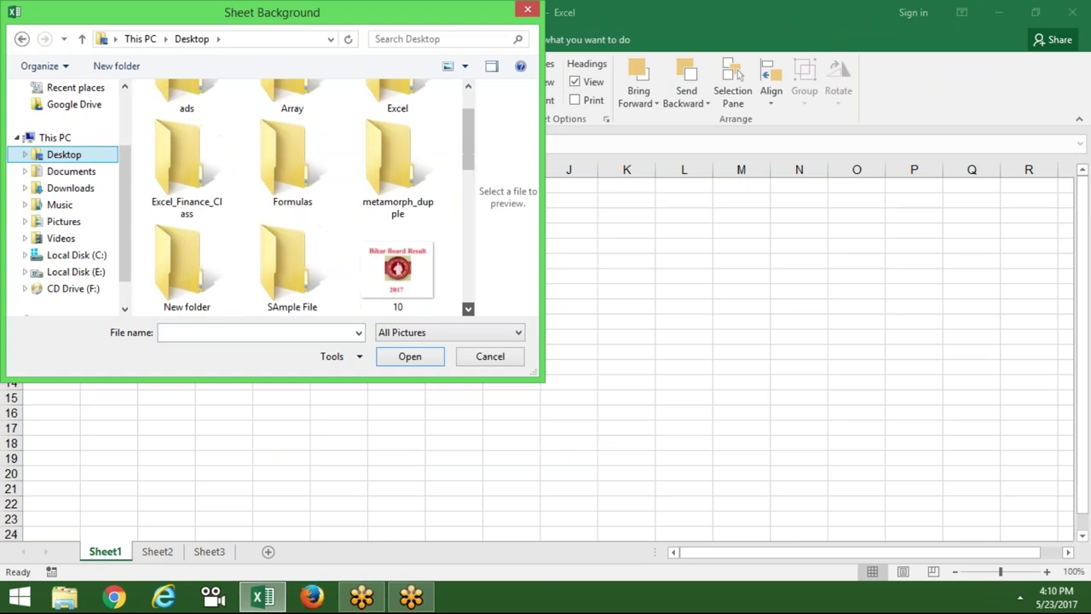
pyautogui.scroll(-1, 307, 197)
pyautogui.scroll(-1, 307, 198)
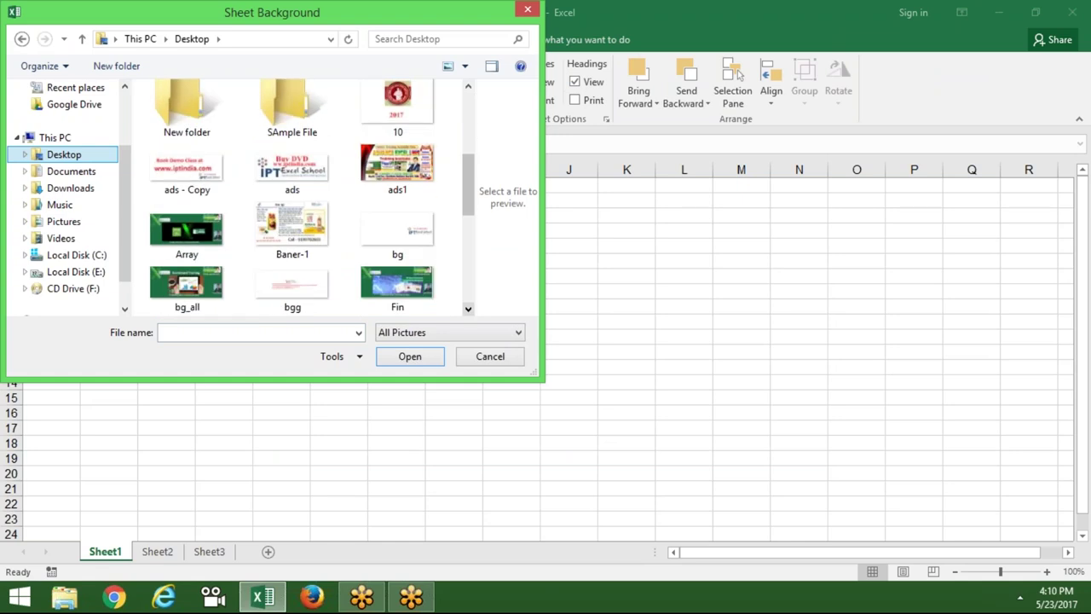
pyautogui.click(468, 310)
pyautogui.click(468, 311)
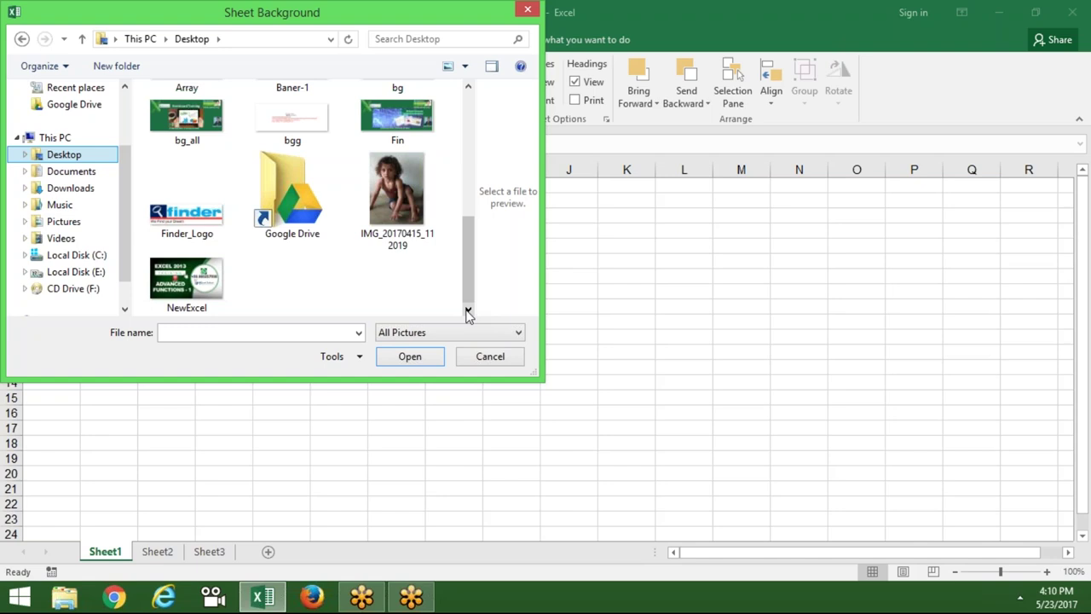
pyautogui.click(468, 89)
pyautogui.click(468, 89)
pyautogui.click(468, 88)
pyautogui.click(468, 89)
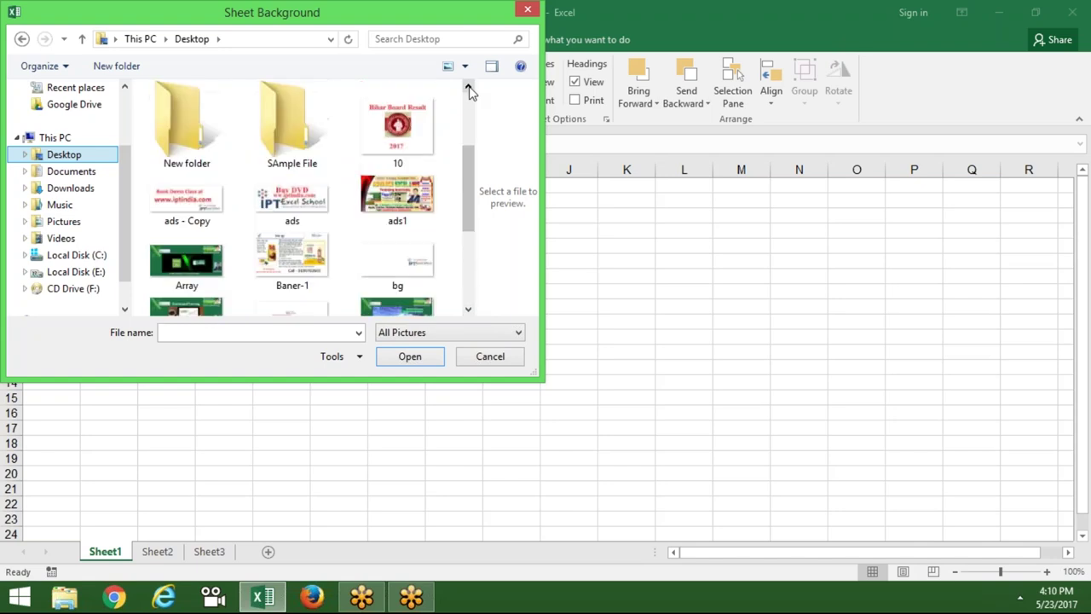
pyautogui.doubleClick(375, 268)
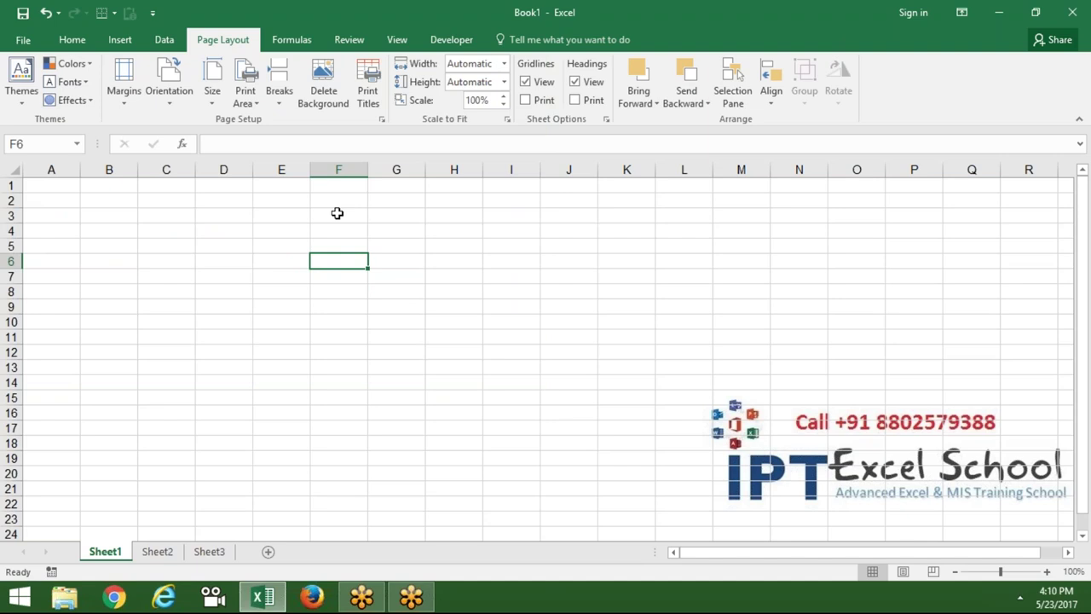
# Step: Open the Visual Basic editor, insert a new Module1, and begin typing 'sub rr'
pyautogui.click(450, 41)
pyautogui.click(19, 85)
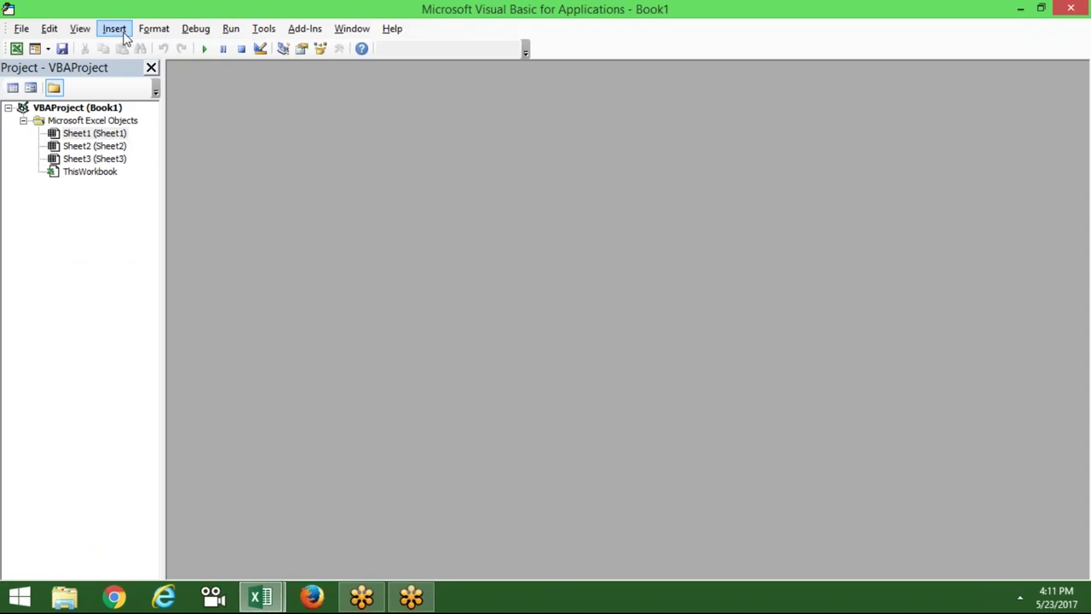
pyautogui.click(123, 34)
pyautogui.click(139, 84)
pyautogui.write('sub rr')
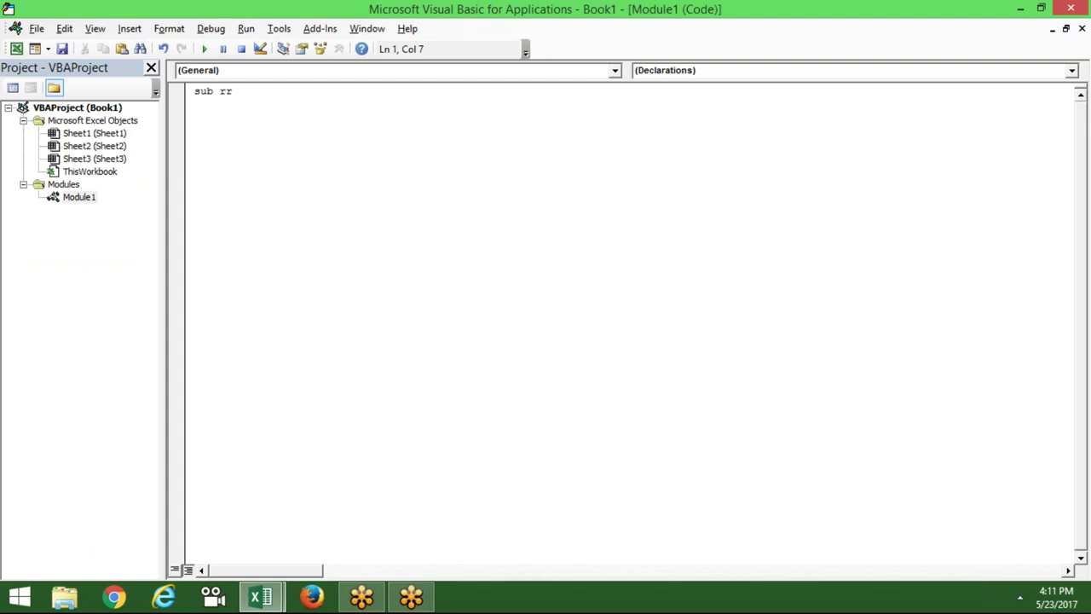
# Step: Name the procedure send_Mail() and open a blank line inside its body
pyautogui.press('BackSpace')
pyautogui.press('BackSpace')
pyautogui.write('send_Mail()')
pyautogui.press('Return')
pyautogui.press('Return')
pyautogui.press('Return')
pyautogui.press('Return')
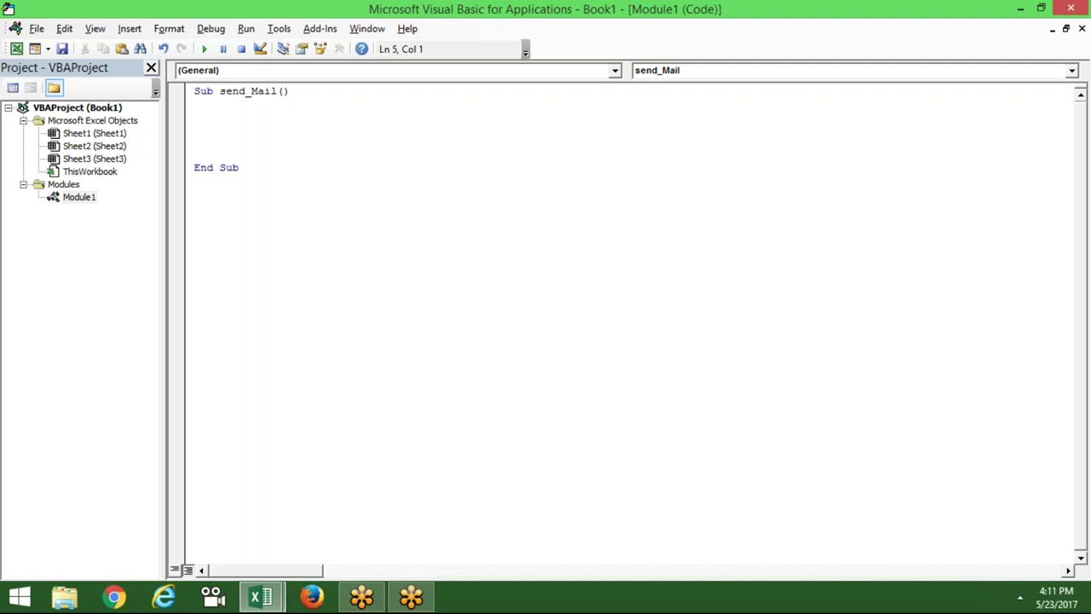
pyautogui.press('Return')
pyautogui.press('Up')
pyautogui.press('Up')
pyautogui.press('Up')
# Step: Declare outapp and outmila as Object variables with two Dim lines
pyautogui.write('dim ')
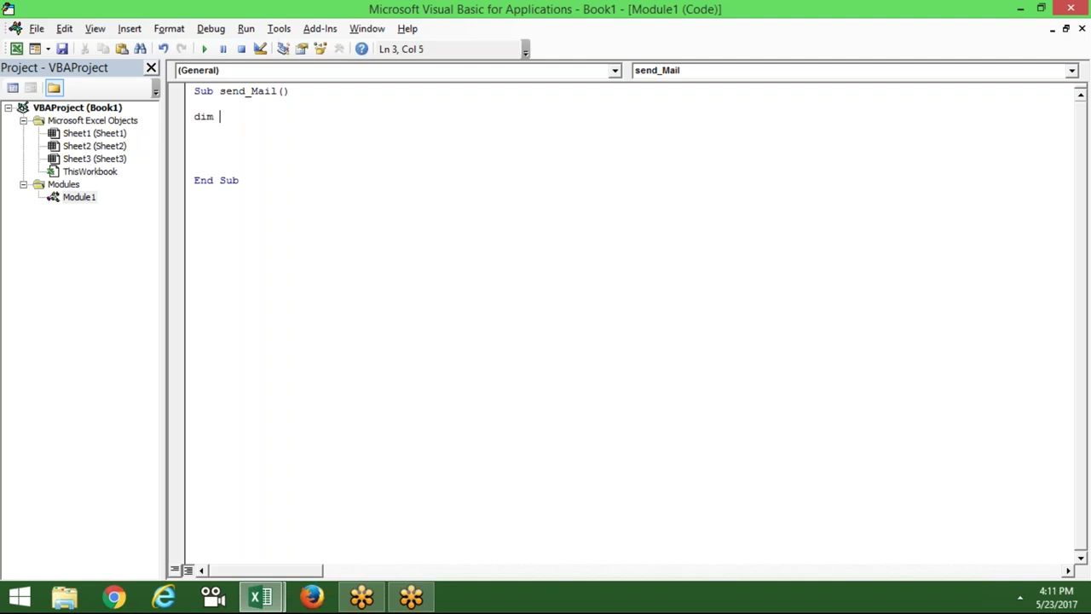
pyautogui.write('out')
pyautogui.write('a')
pyautogui.write('pp')
pyautogui.write('as o')
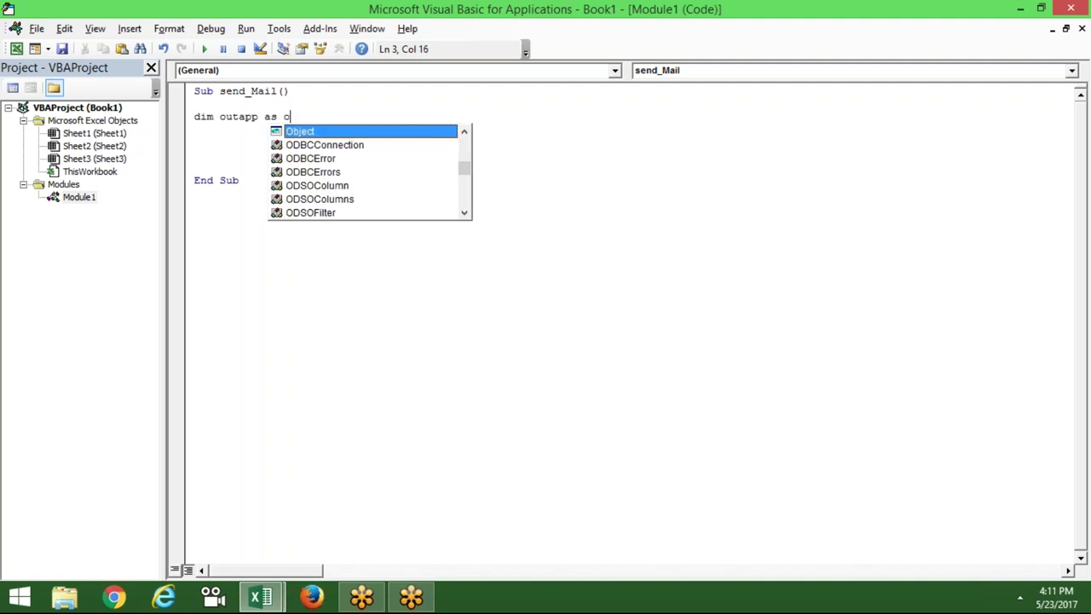
pyautogui.write('bject')
pyautogui.press('Escape')
pyautogui.press('Return')
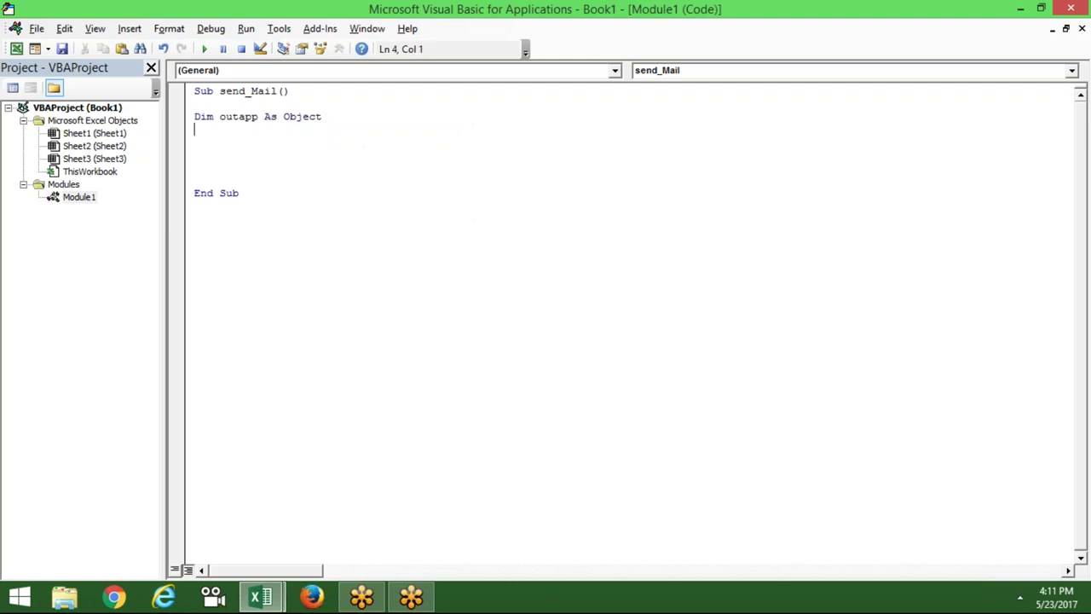
pyautogui.write('dim ')
pyautogui.write('ou')
pyautogui.write('tmila as ob')
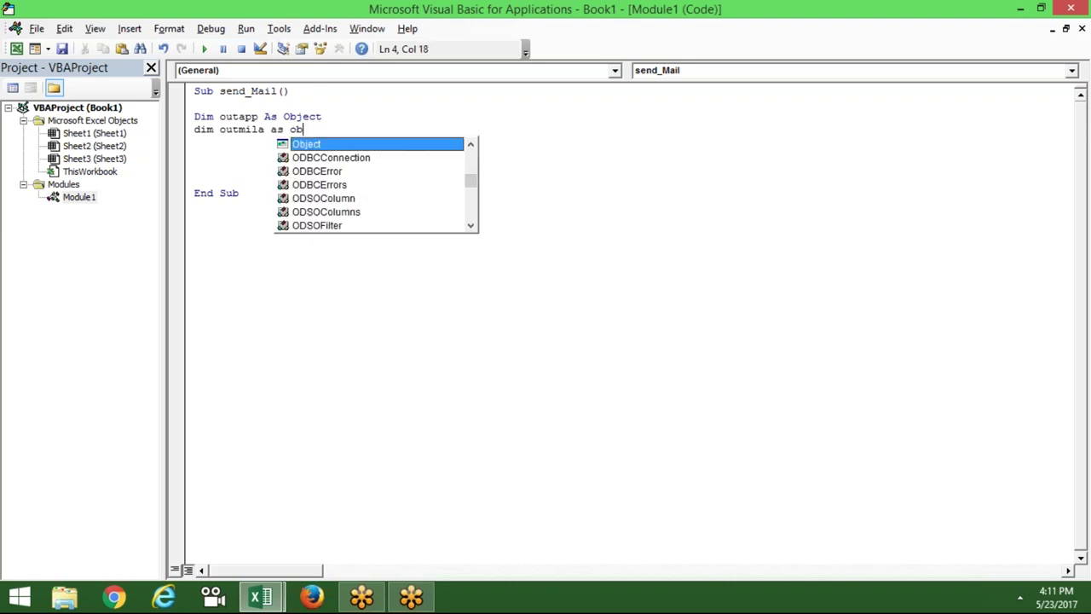
pyautogui.press('Tab')
pyautogui.press('Return')
pyautogui.press('Return')
pyautogui.press('Return')
# Step: Correct the misspelled outmila to outmail and add blank lines before End Sub
pyautogui.press('Up')
pyautogui.press('Up')
pyautogui.press('Up')
pyautogui.hotkey('shift', 'End')
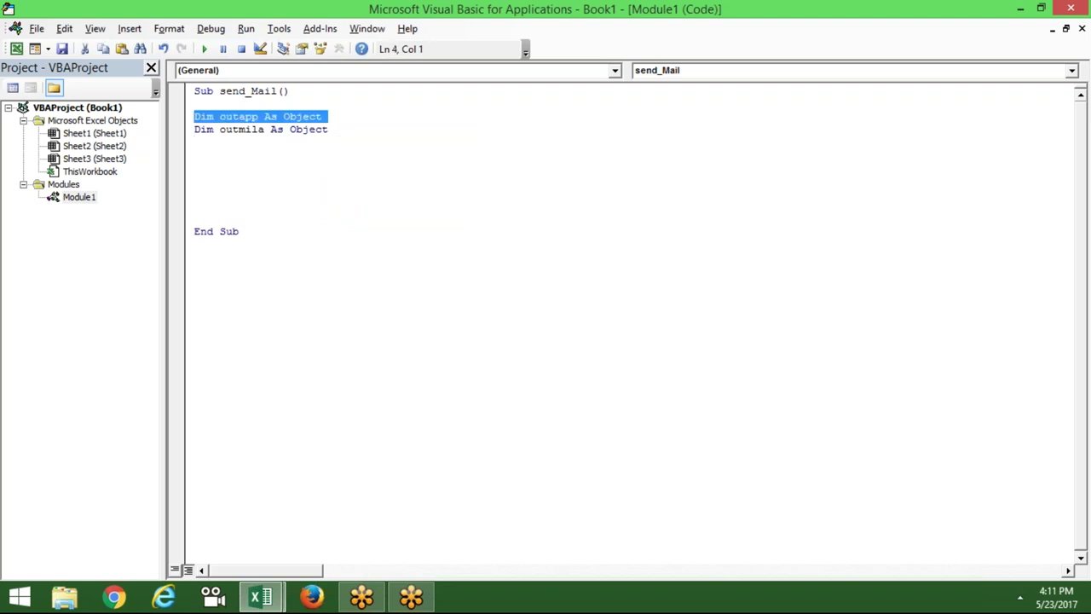
pyautogui.press('Down')
pyautogui.hotkey('shift', 'End')
pyautogui.click(199, 117)
pyautogui.press('Right')
pyautogui.press('Right')
pyautogui.press('Right')
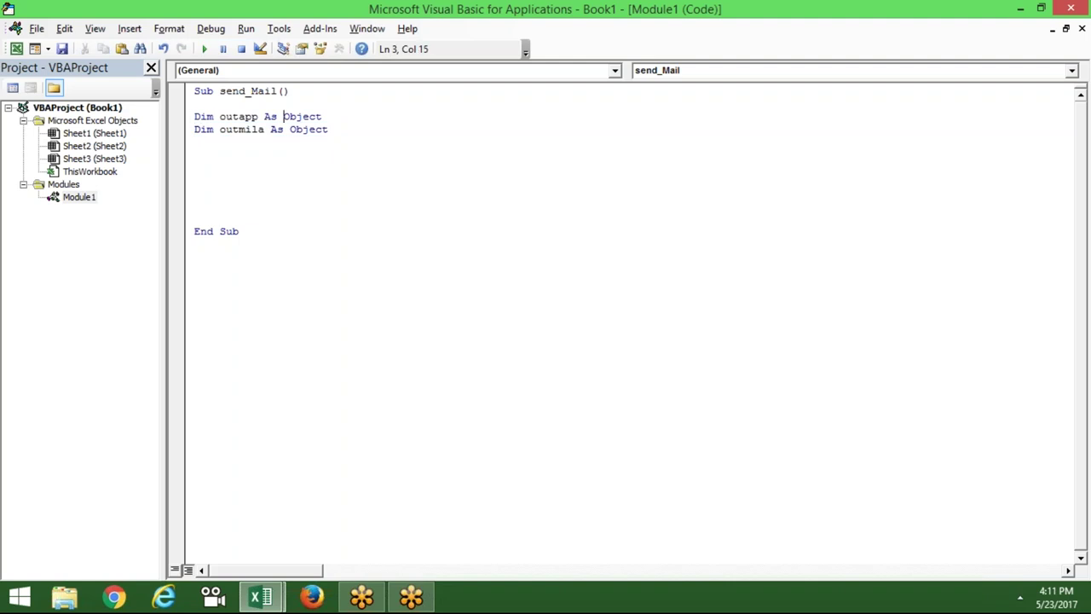
pyautogui.press('Down')
pyautogui.press('Left')
pyautogui.press('Left')
pyautogui.press('Left')
pyautogui.press('BackSpace')
pyautogui.press('Left')
pyautogui.press('Left')
pyautogui.write('a')
pyautogui.press('Down')
pyautogui.press('Return')
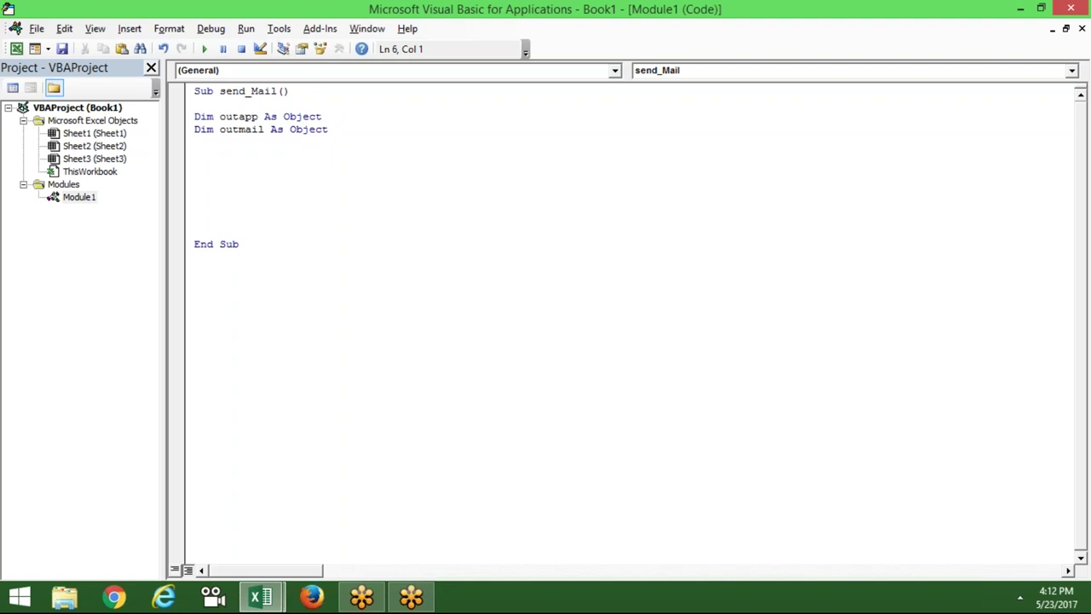
pyautogui.press('Return')
pyautogui.click(194, 155)
# Step: Enter Set outapp = CreateObject("Outlook.Application") and select that line
pyautogui.write('se')
pyautogui.write('t outapp')
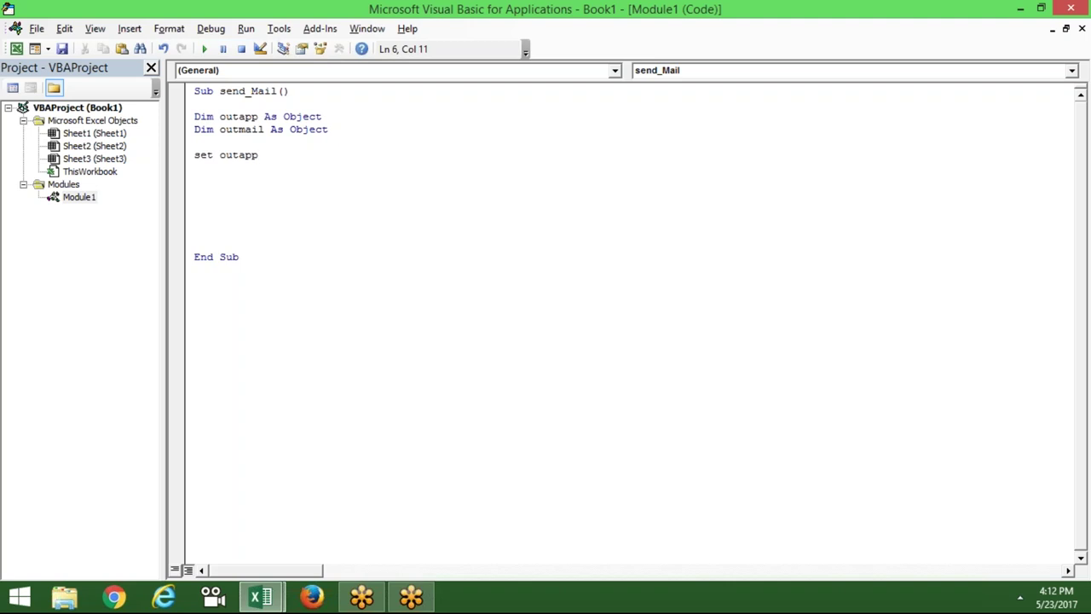
pyautogui.write('=crea')
pyautogui.write('te')
pyautogui.write('ob')
pyautogui.write('j')
pyautogui.write('ec')
pyautogui.write('t')
pyautogui.write('(')
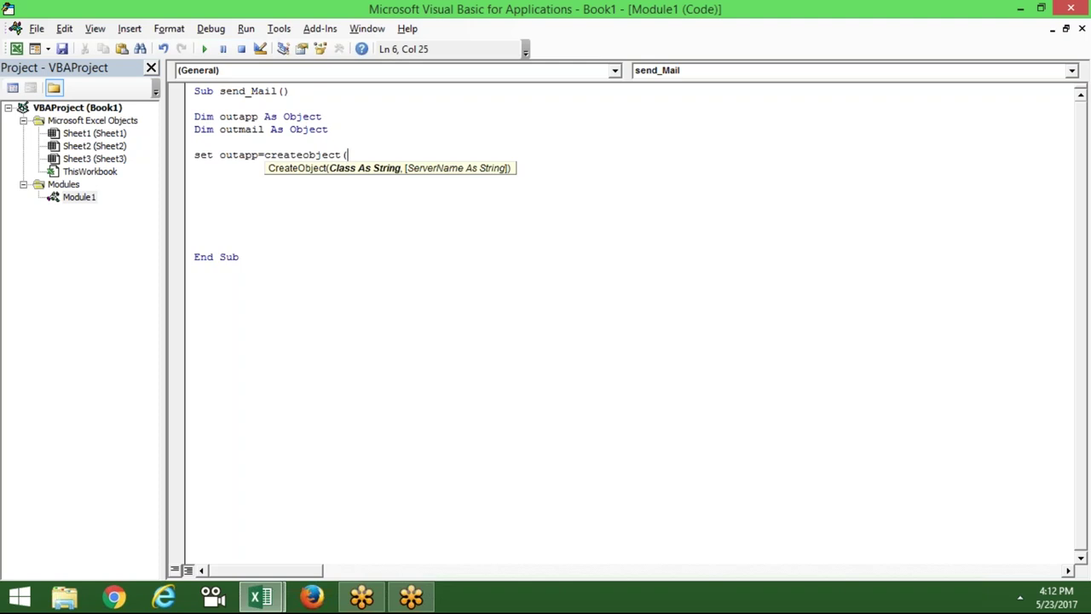
pyautogui.write('"Outlookp')
pyautogui.press('BackSpace')
pyautogui.write('.A')
pyautogui.write('pplicatio')
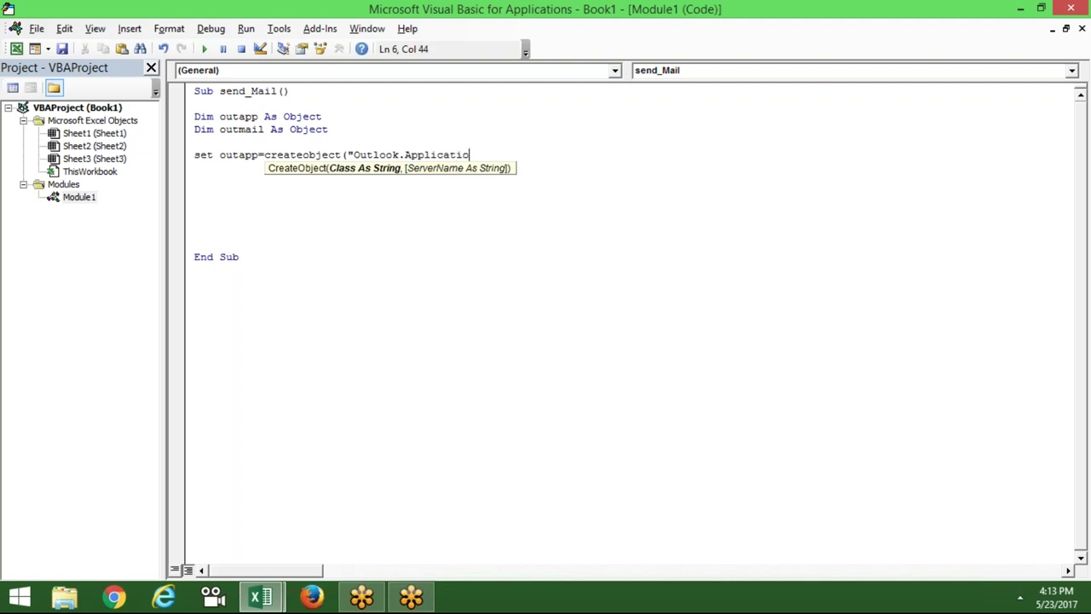
pyautogui.write('n')
pyautogui.write('")')
pyautogui.press('Return')
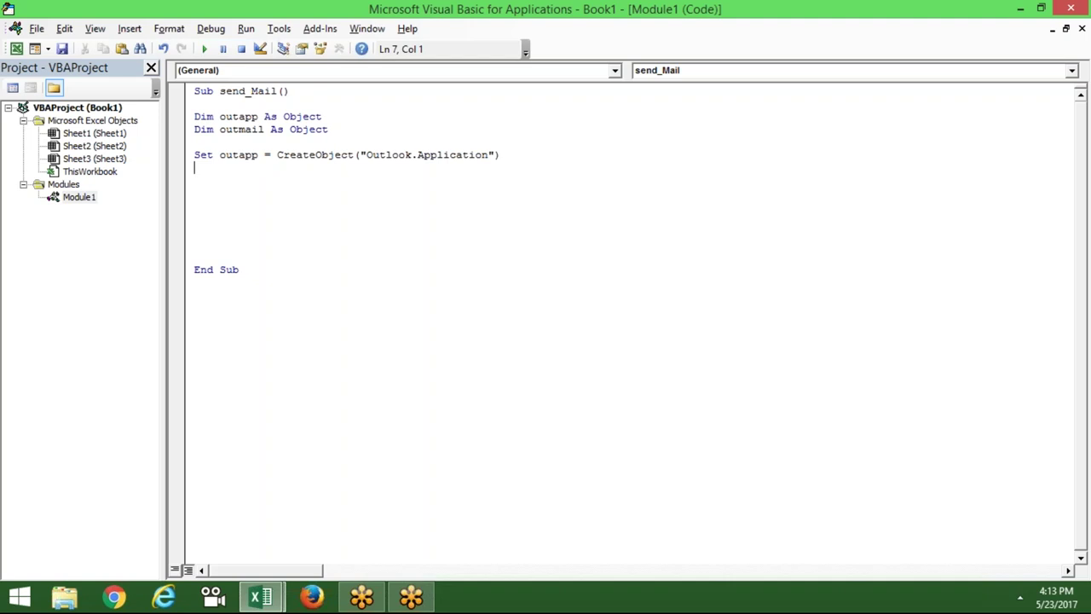
pyautogui.click(195, 154)
pyautogui.hotkey('shift', 'Down')
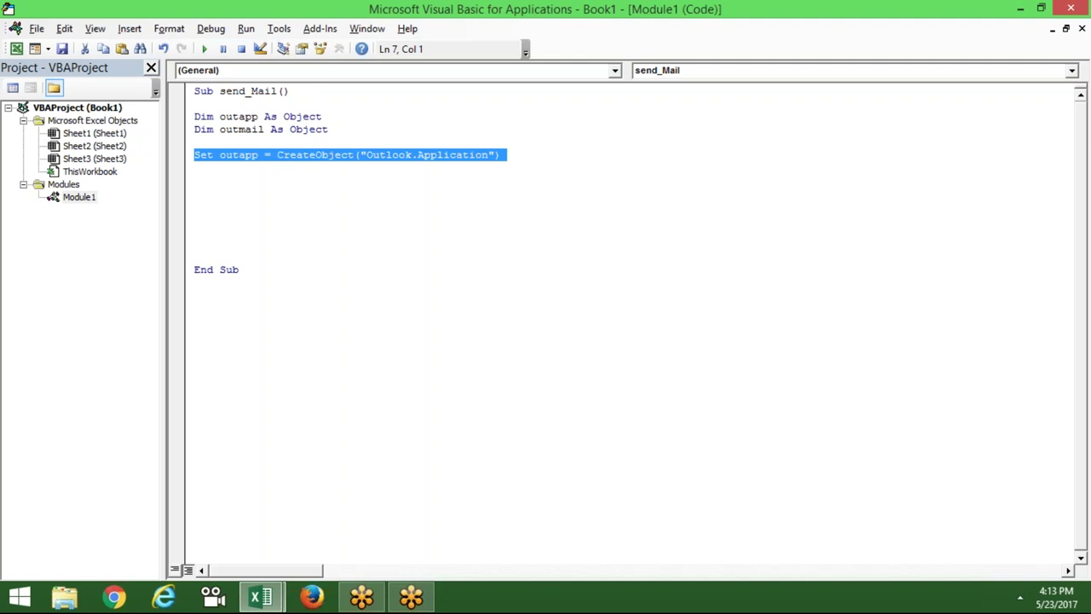
# Step: Add Set outmail = outapp.createitem(0) on the line below the Outlook line
pyautogui.click(194, 167)
pyautogui.write('set ')
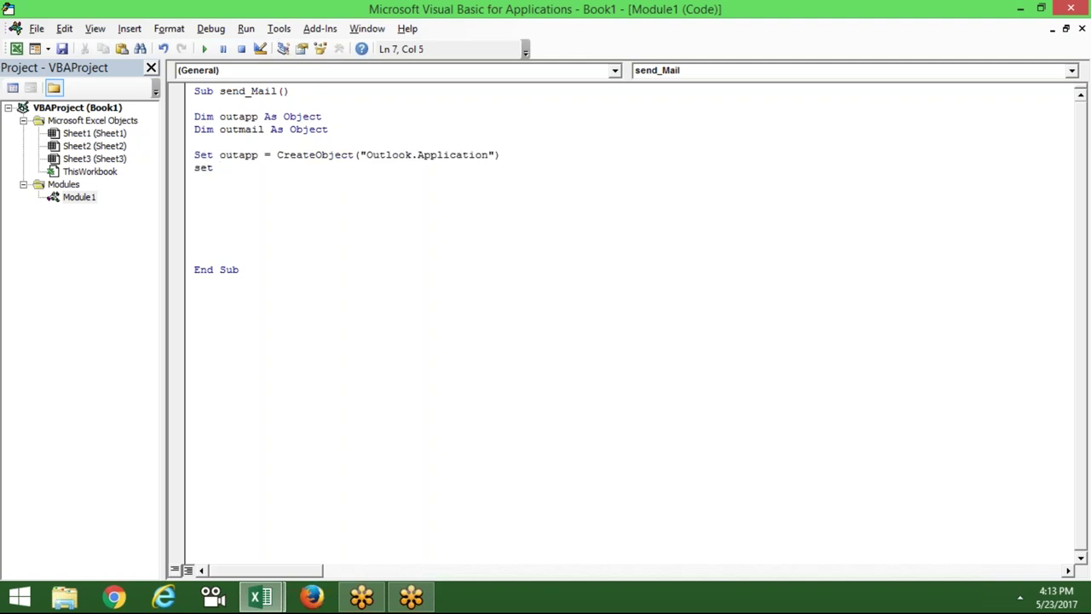
pyautogui.write('out')
pyautogui.write('mail')
pyautogui.write(' =out')
pyautogui.write('app.cr')
pyautogui.press('BackSpace')
pyautogui.press('BackSpace')
pyautogui.press('BackSpace')
pyautogui.write('.create')
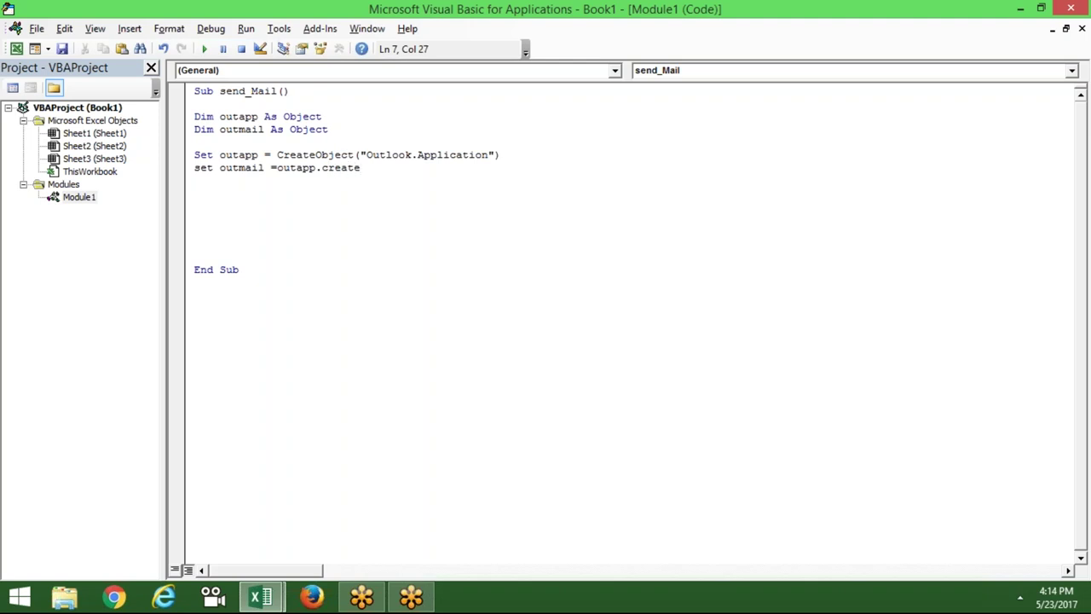
pyautogui.write('item(0')
pyautogui.write(')')
pyautogui.press('Return')
pyautogui.press('Return')
pyautogui.press('Return')
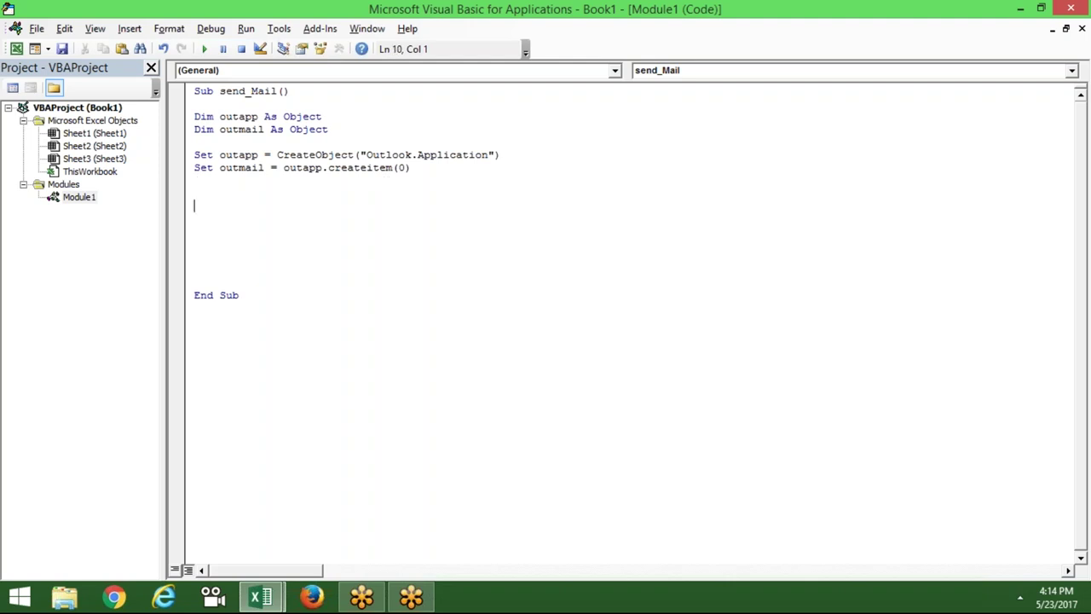
# Step: Start a With outmial block and set .To to the recipient's e-mail address
pyautogui.write('with outmial')
pyautogui.press('Return')
pyautogui.press('Return')
pyautogui.write('.To')
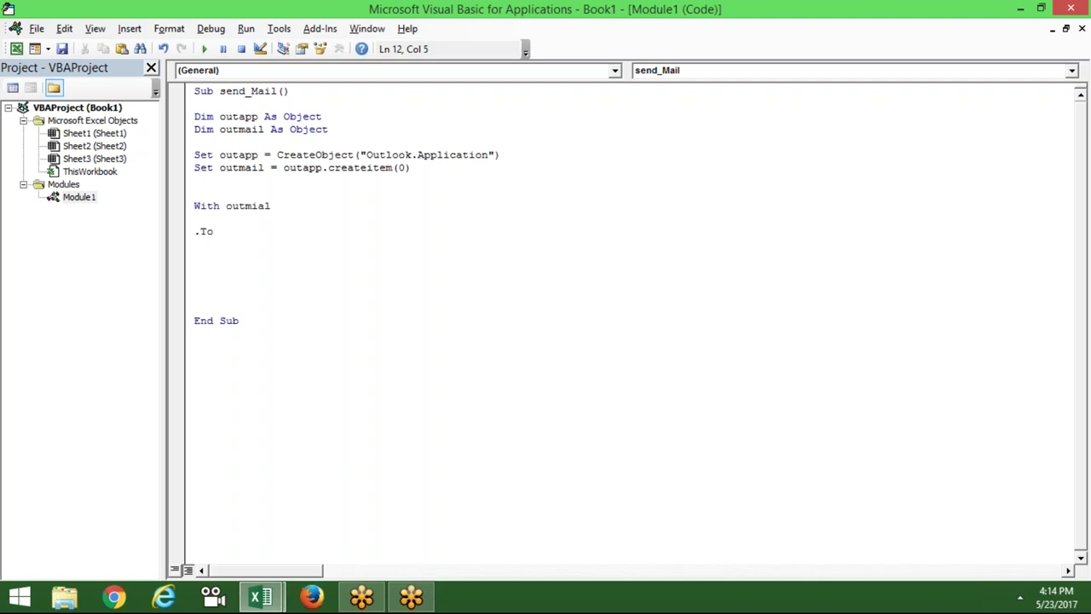
pyautogui.write(' = "')
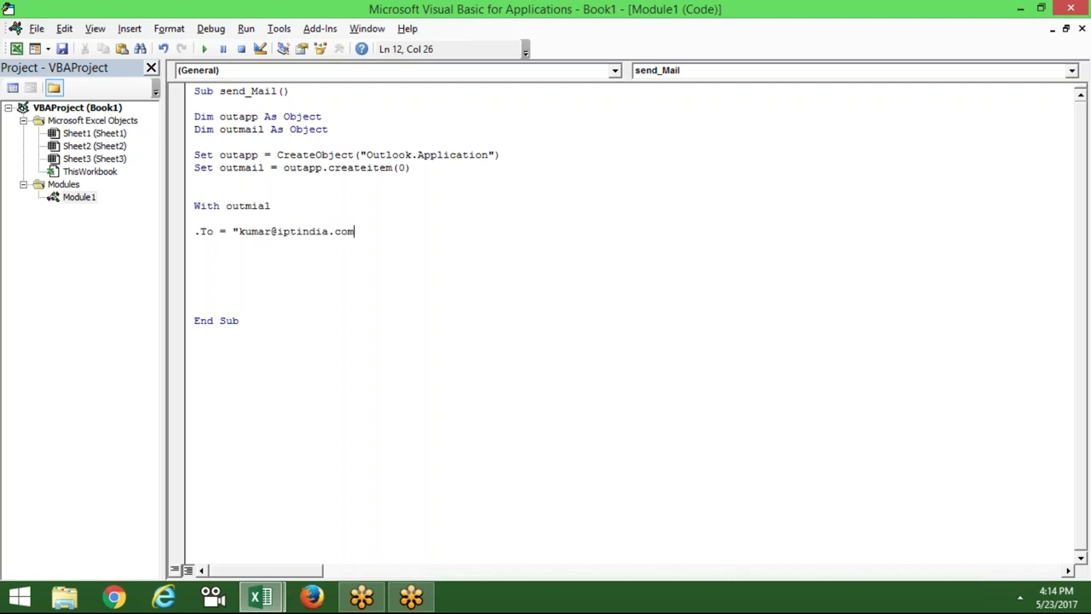
pyautogui.write('"')
pyautogui.press('Return')
# Step: Set .CC and .BCC to empty strings, .Subject to "Test", and begin the .Body line
pyautogui.write('.')
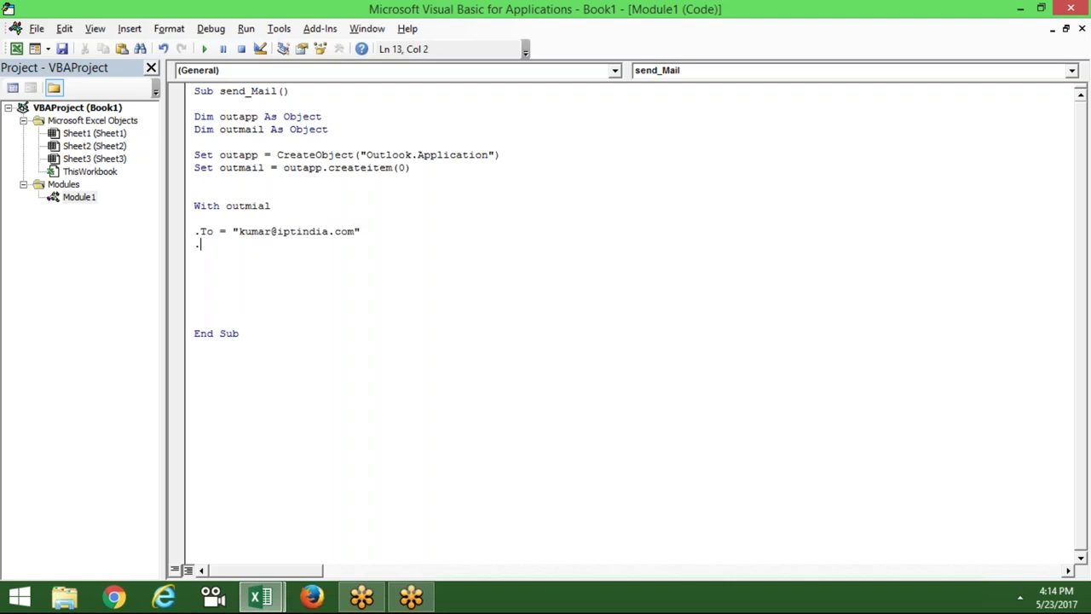
pyautogui.write('cc=')
pyautogui.press('BackSpace')
pyautogui.write('= ""')
pyautogui.press('Return')
pyautogui.write('.BCC = ')
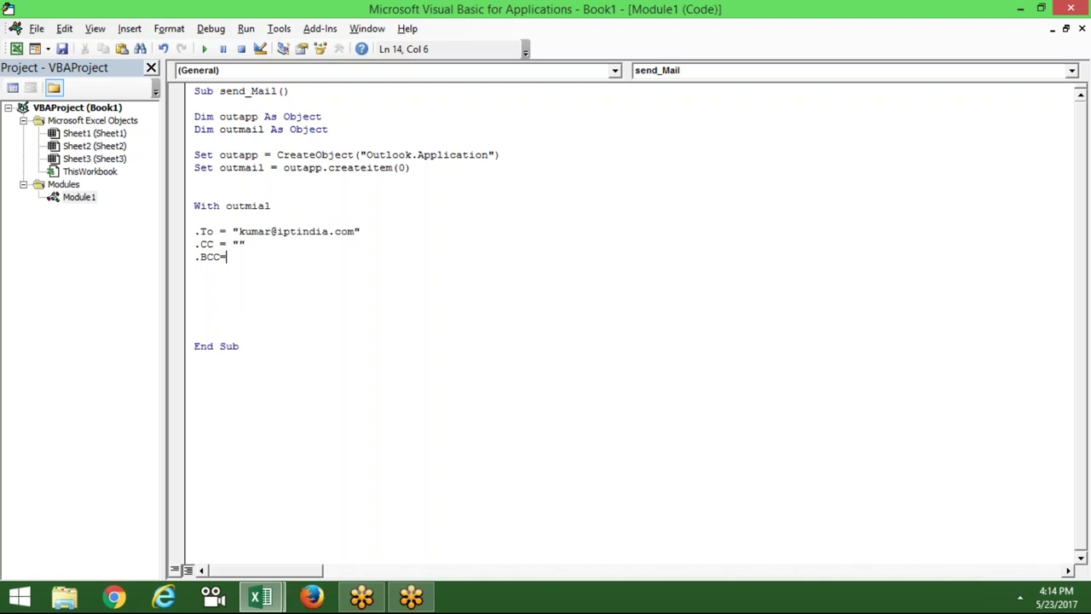
pyautogui.write('""')
pyautogui.press('Return')
pyautogui.write('.')
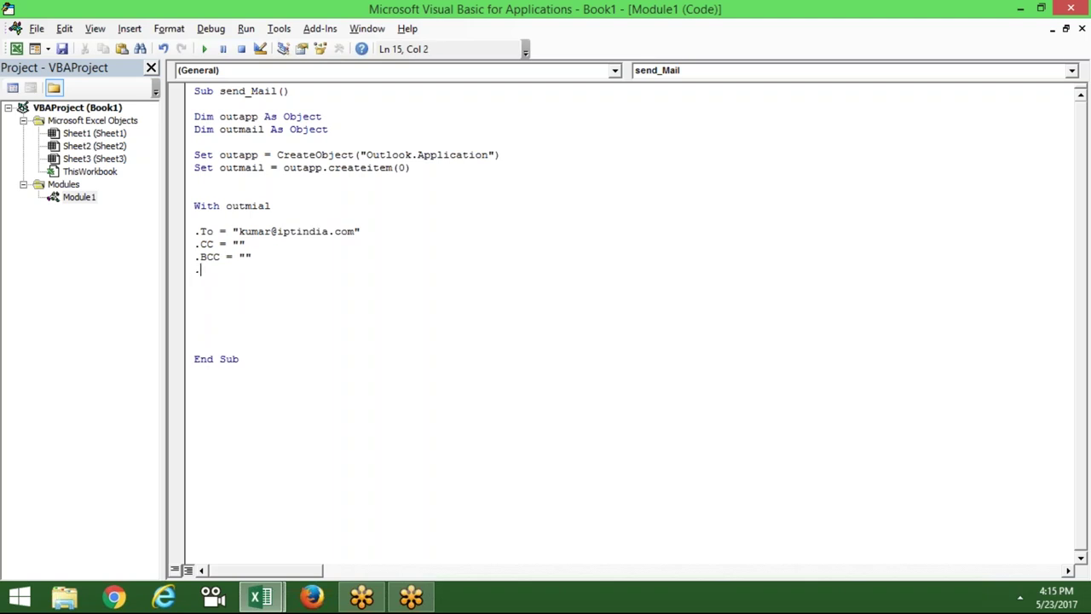
pyautogui.write('Subject')
pyautogui.write('=')
pyautogui.press('BackSpace')
pyautogui.press('BackSpace')
pyautogui.write('"Test"')
pyautogui.press('Return')
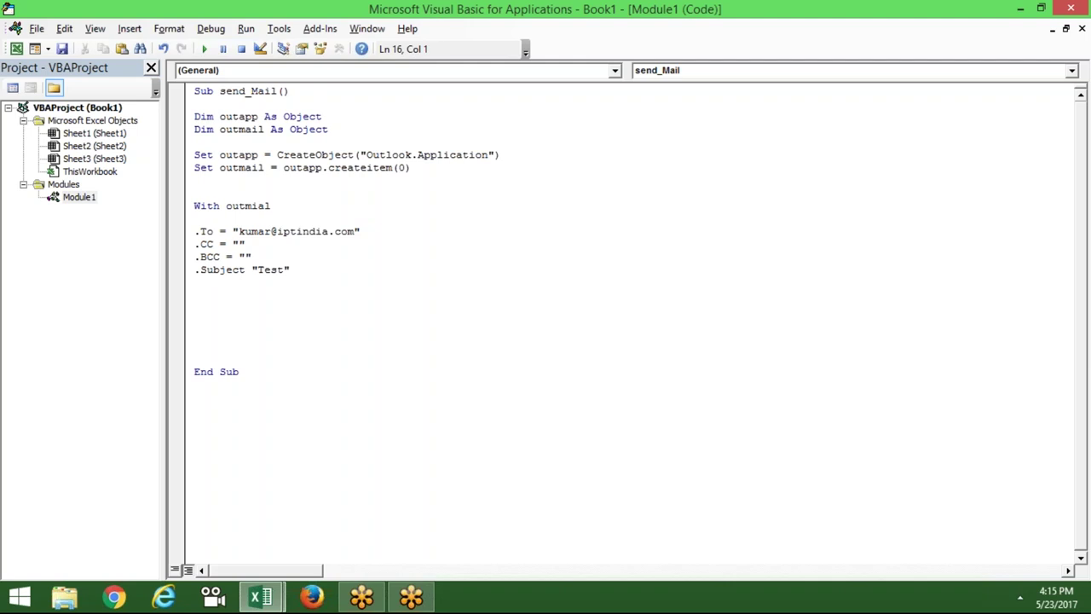
pyautogui.write('.')
pyautogui.write('Bo')
pyautogui.write('dy')
pyautogui.write('=')
# Step: Type the body text "Hi Please find the attached File for", fixing typos along the way
pyautogui.write('"')
pyautogui.write('Hi ')
pyautogui.write(',/p')
pyautogui.press('BackSpace')
pyautogui.press('BackSpace')
pyautogui.press('BackSpace')
pyautogui.write('Please find ')
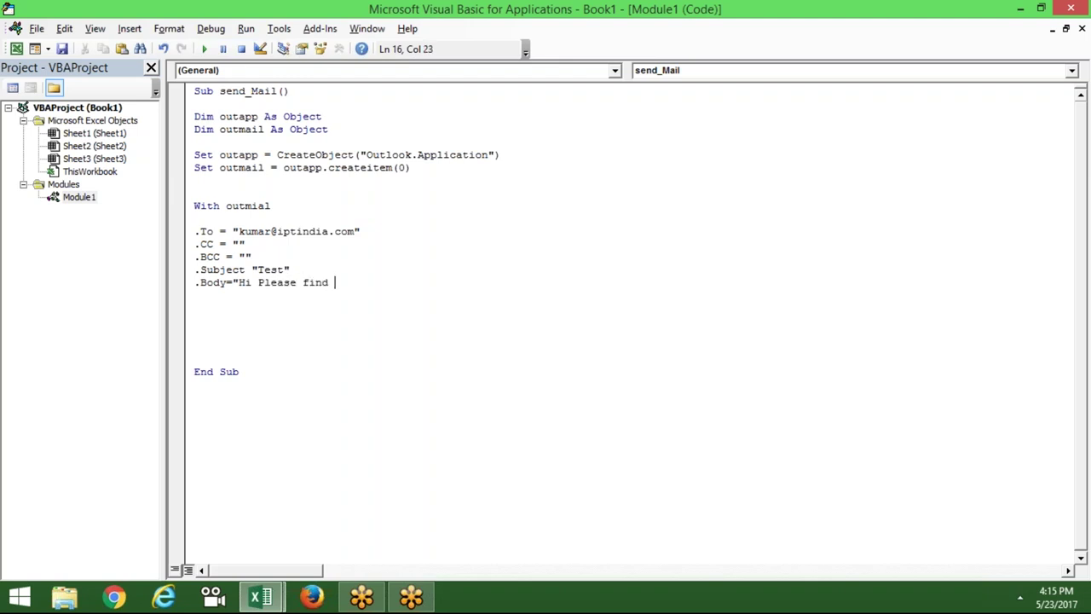
pyautogui.write('the atta')
pyautogui.write('ched File fi')
pyautogui.press('BackSpace')
pyautogui.write('or')
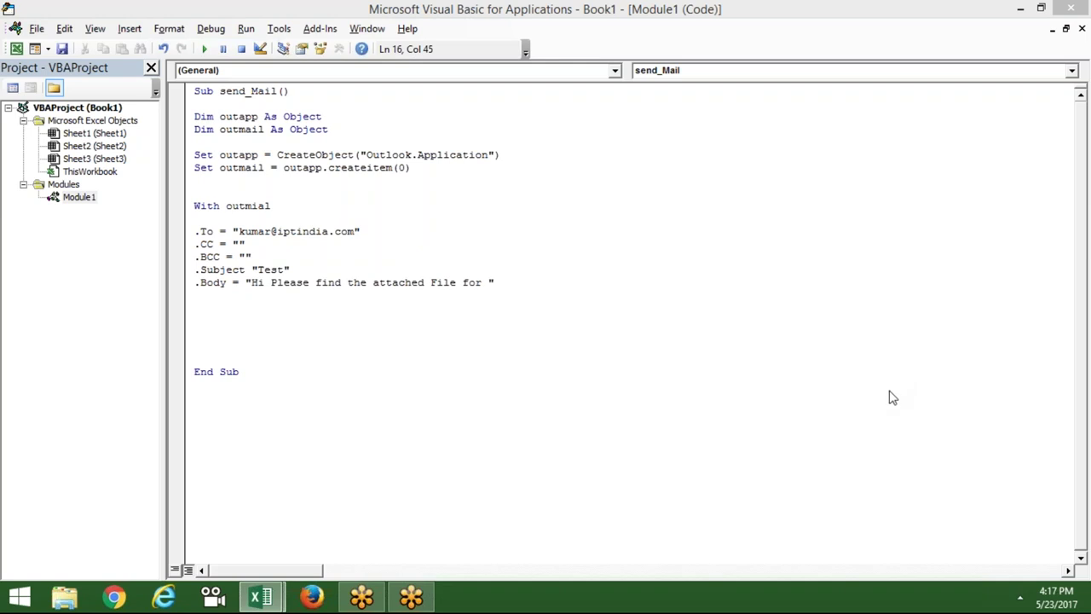
# Step: Complete the body with "Report Thanks & Regards" followed by the sender's name
pyautogui.click(384, 308)
pyautogui.click(489, 282)
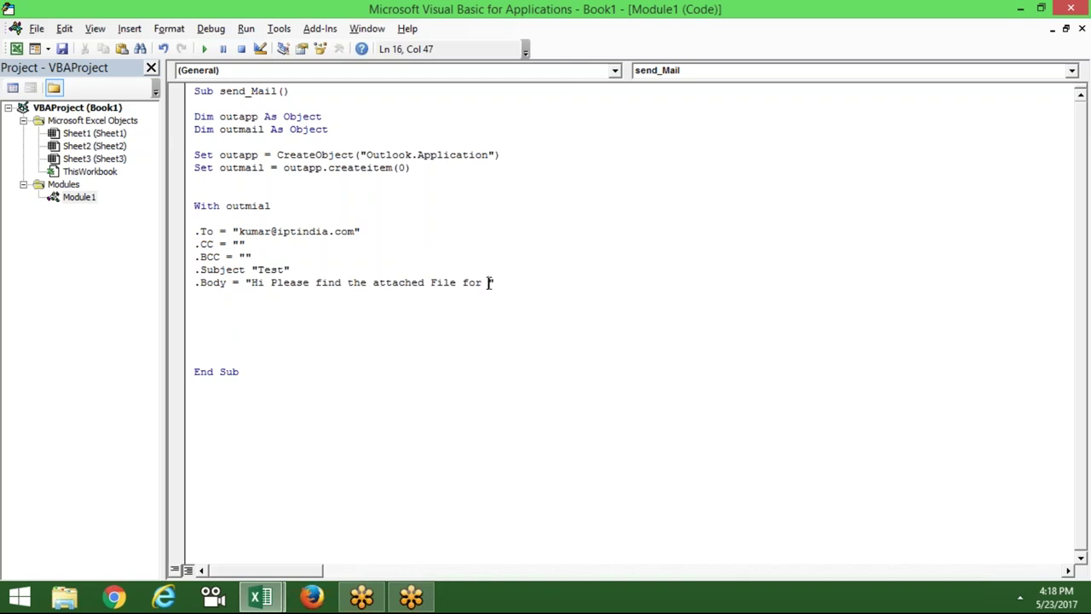
pyautogui.write('Rept')
pyautogui.press('BackSpace')
pyautogui.press('BackSpace')
pyautogui.write('ort ')
pyautogui.write('Thanks &')
pyautogui.write('Regards')
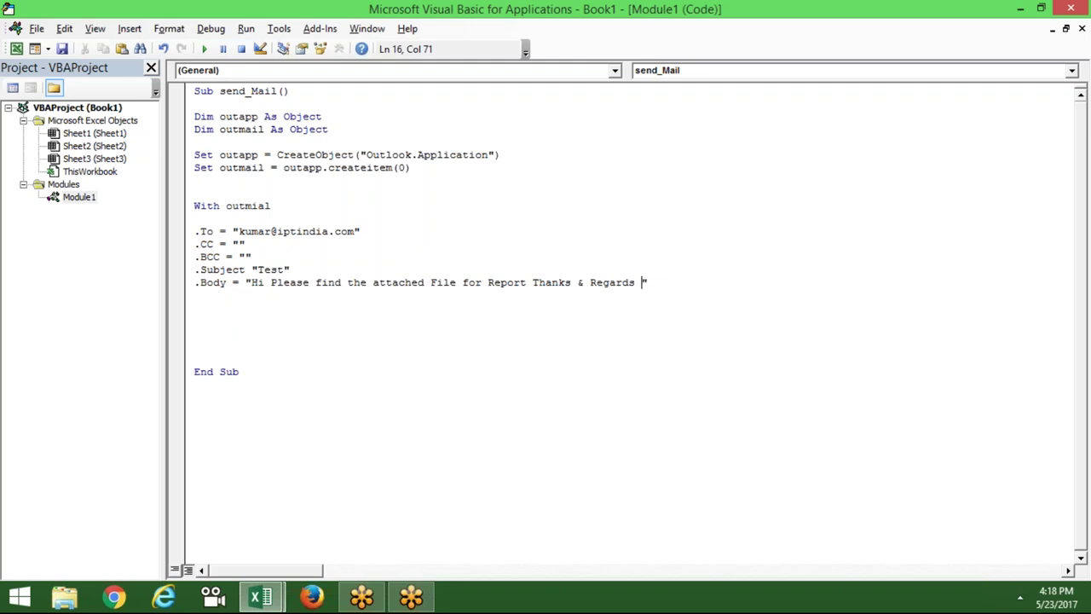
pyautogui.click(442, 355)
pyautogui.click(292, 305)
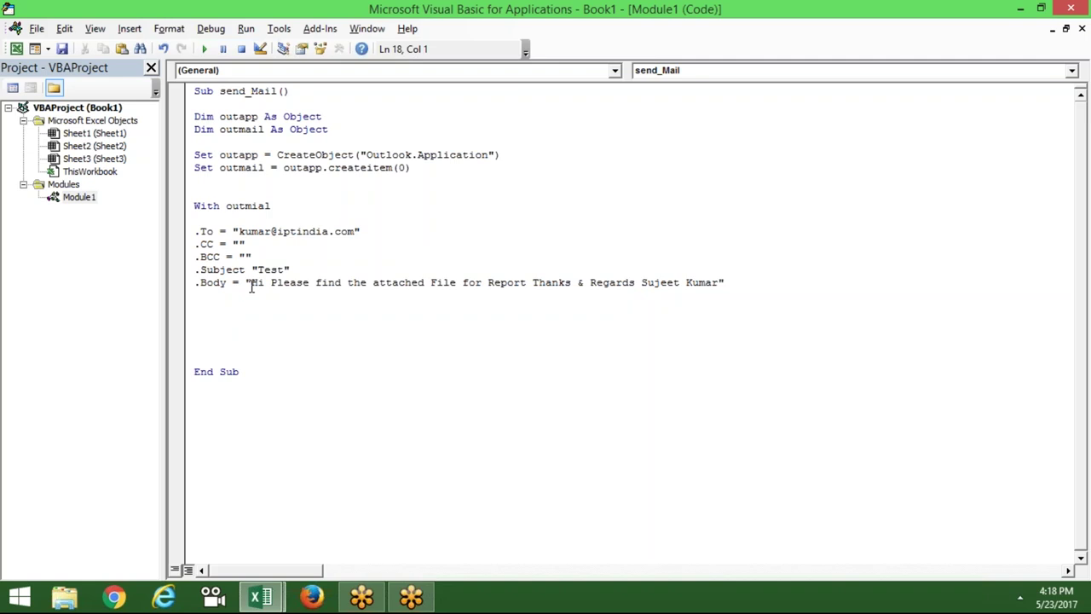